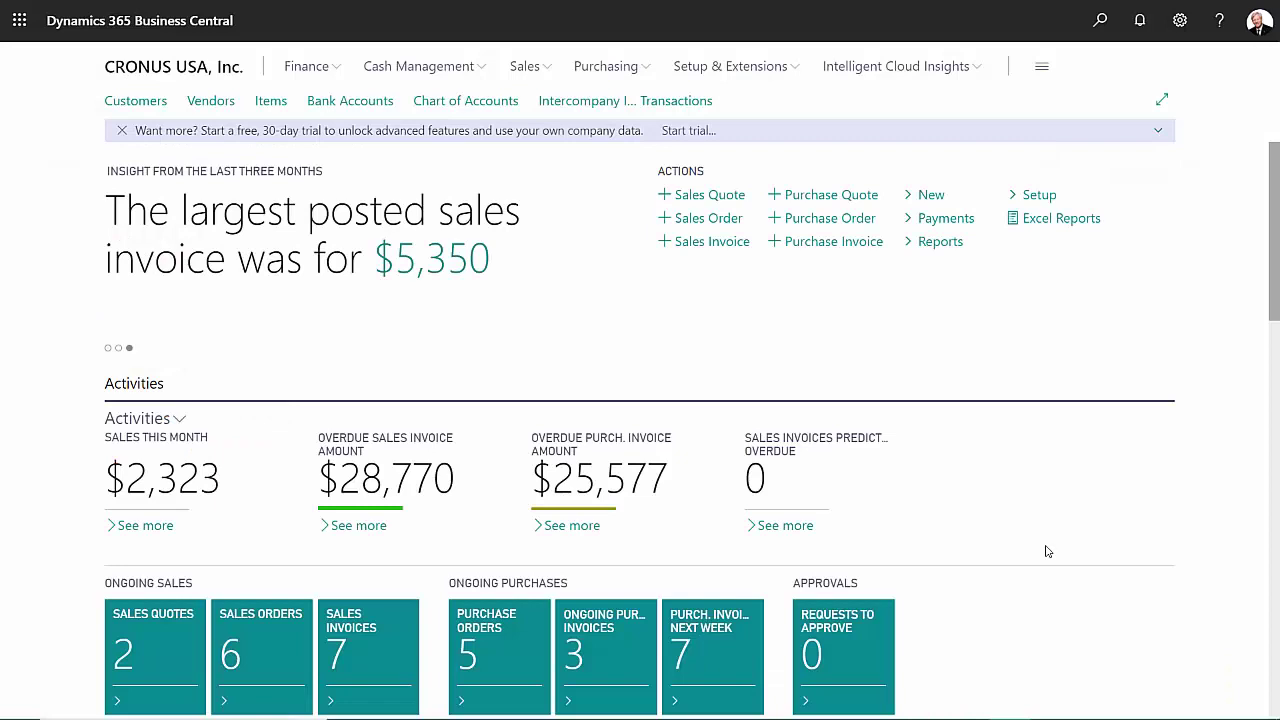
Create a new sales order for the customer Trey Research
{"action": "left_click", "coordinate": [710, 219]}
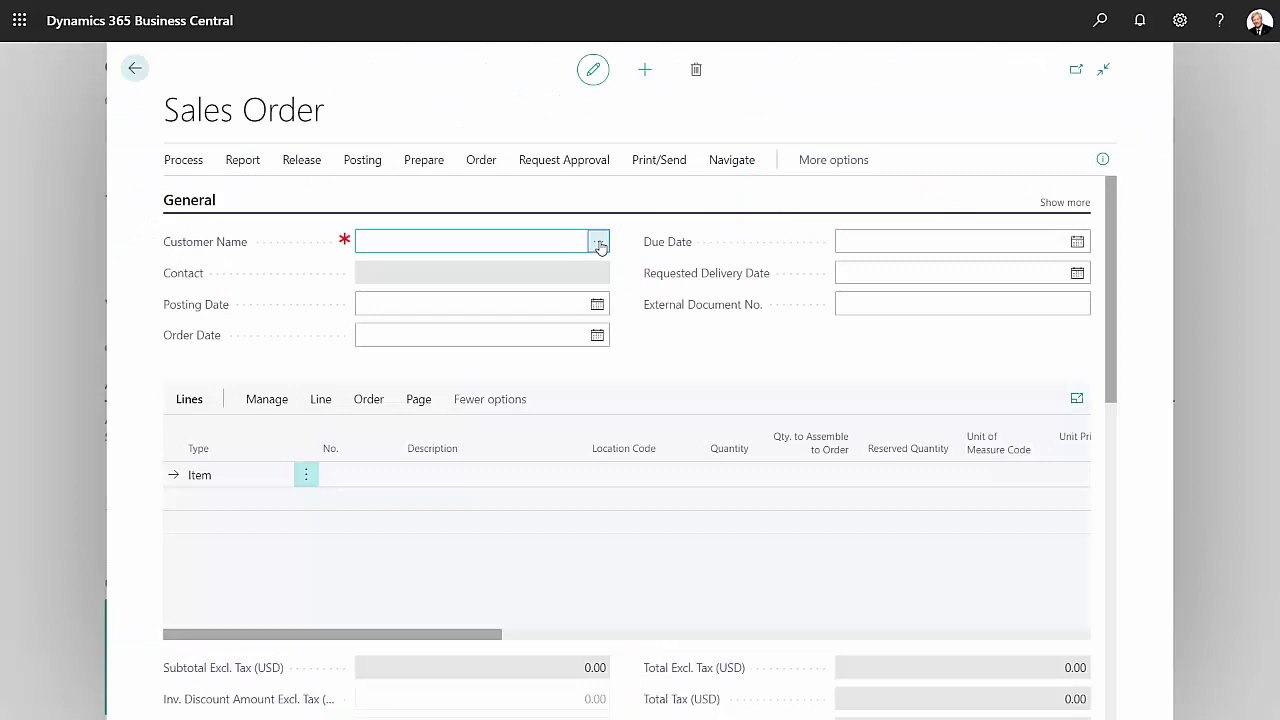
{"action": "left_click", "coordinate": [598, 243]}
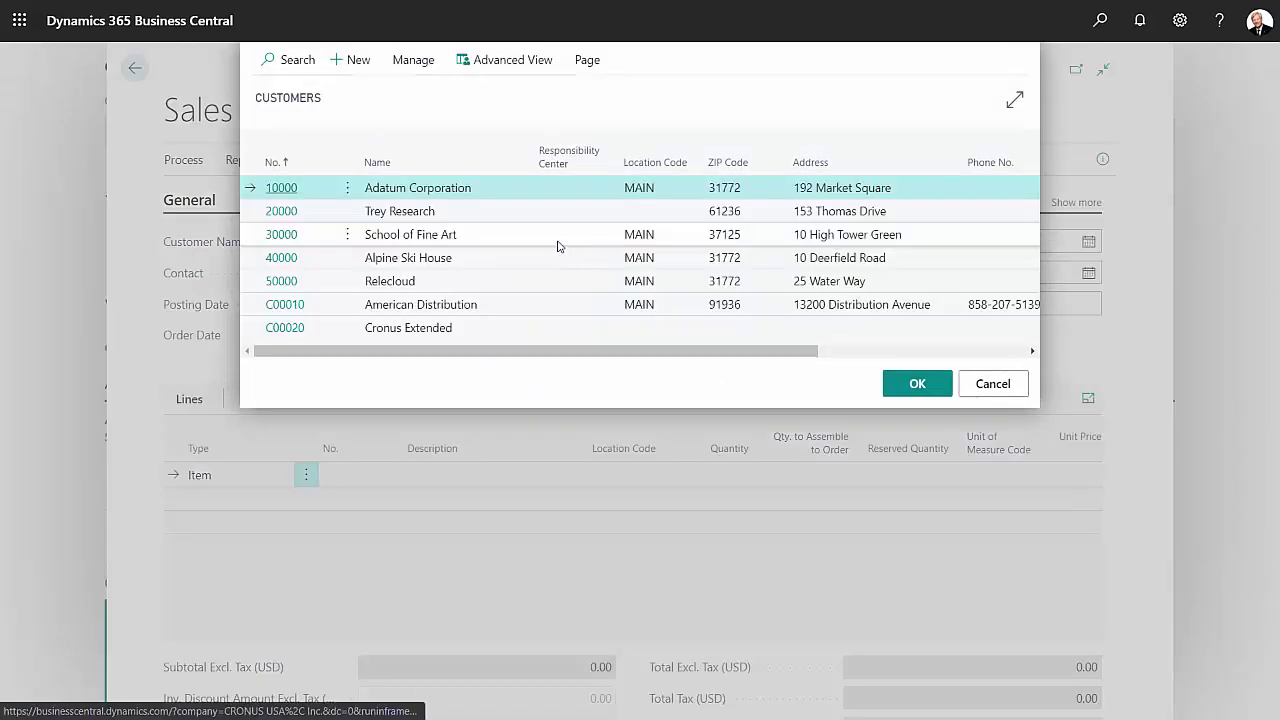
{"action": "left_click", "coordinate": [281, 217]}
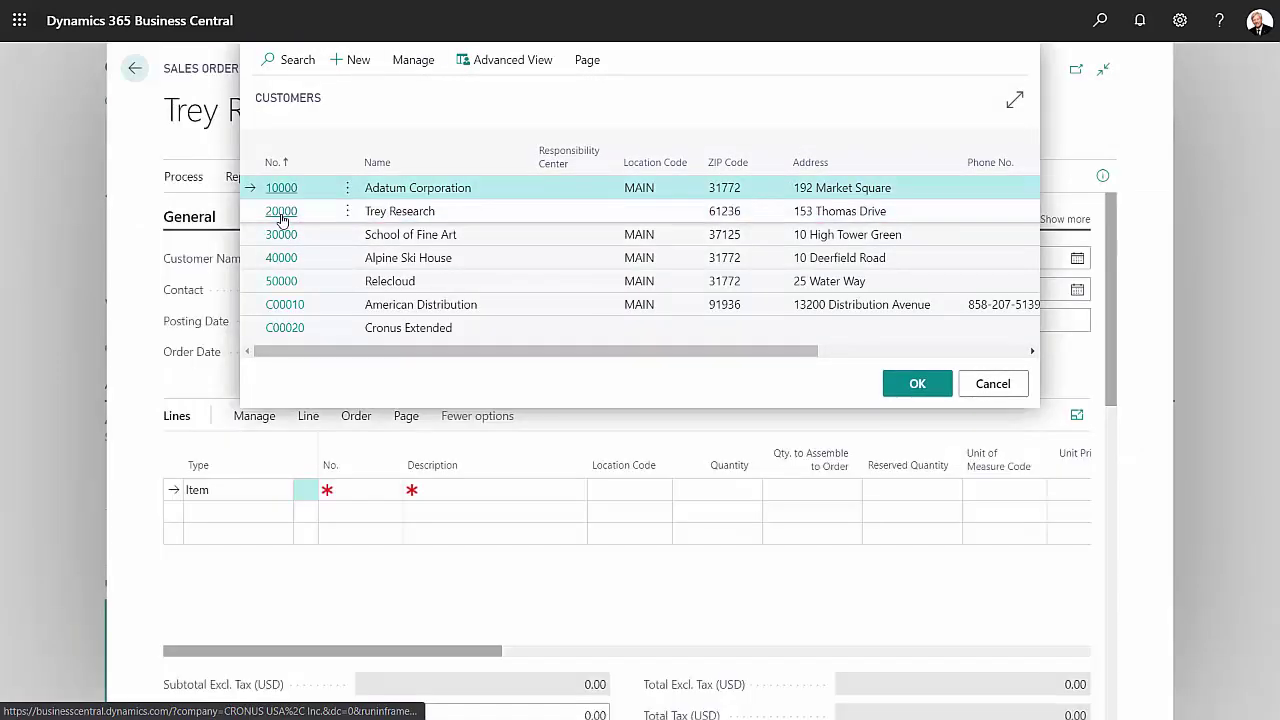
Add an item line for Conference Bundle 1-8 with location code MAIN and quantity 1
{"action": "left_click", "coordinate": [458, 515]}
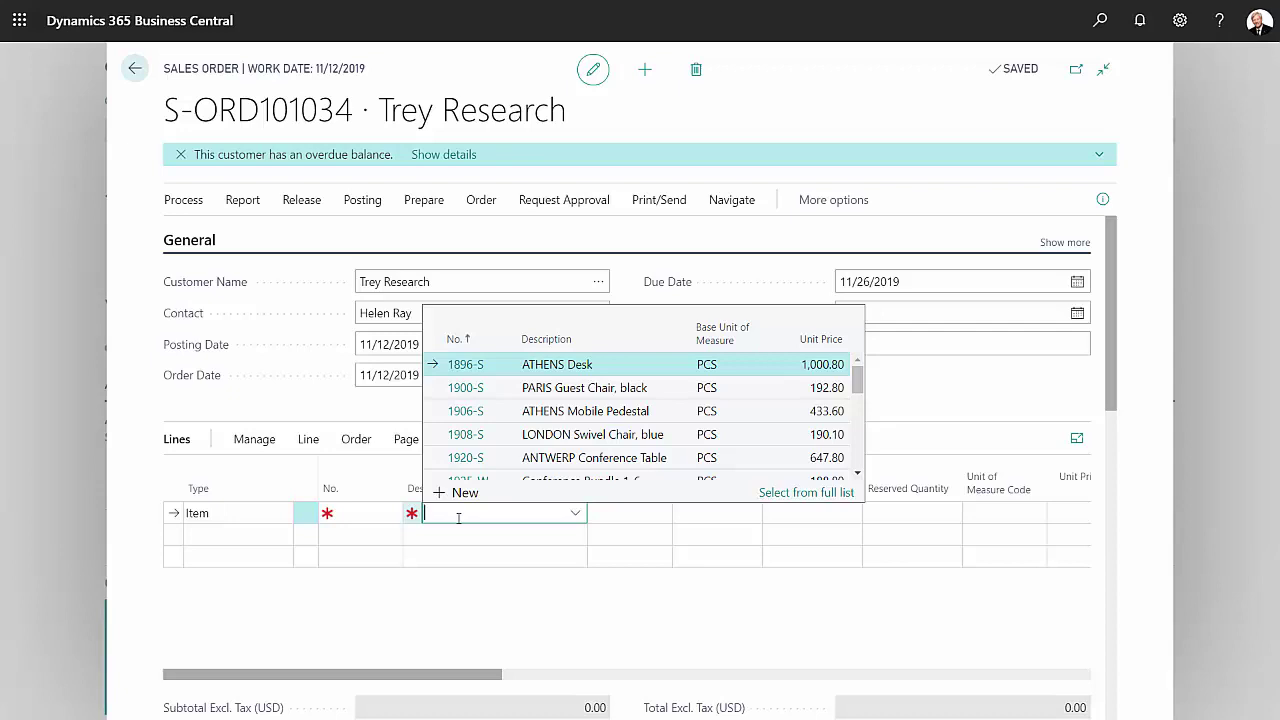
{"action": "type", "text": "conference Bundle 1-8"}
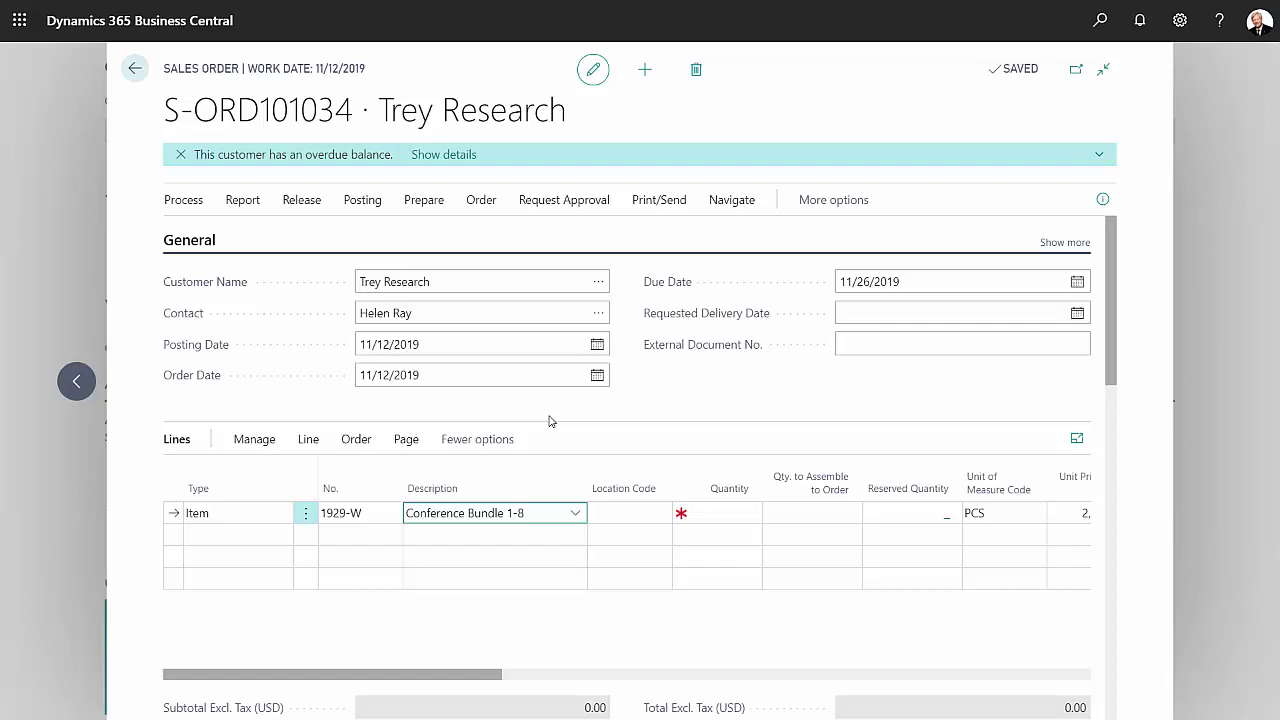
{"action": "left_click", "coordinate": [640, 514]}
{"action": "left_click", "coordinate": [660, 513]}
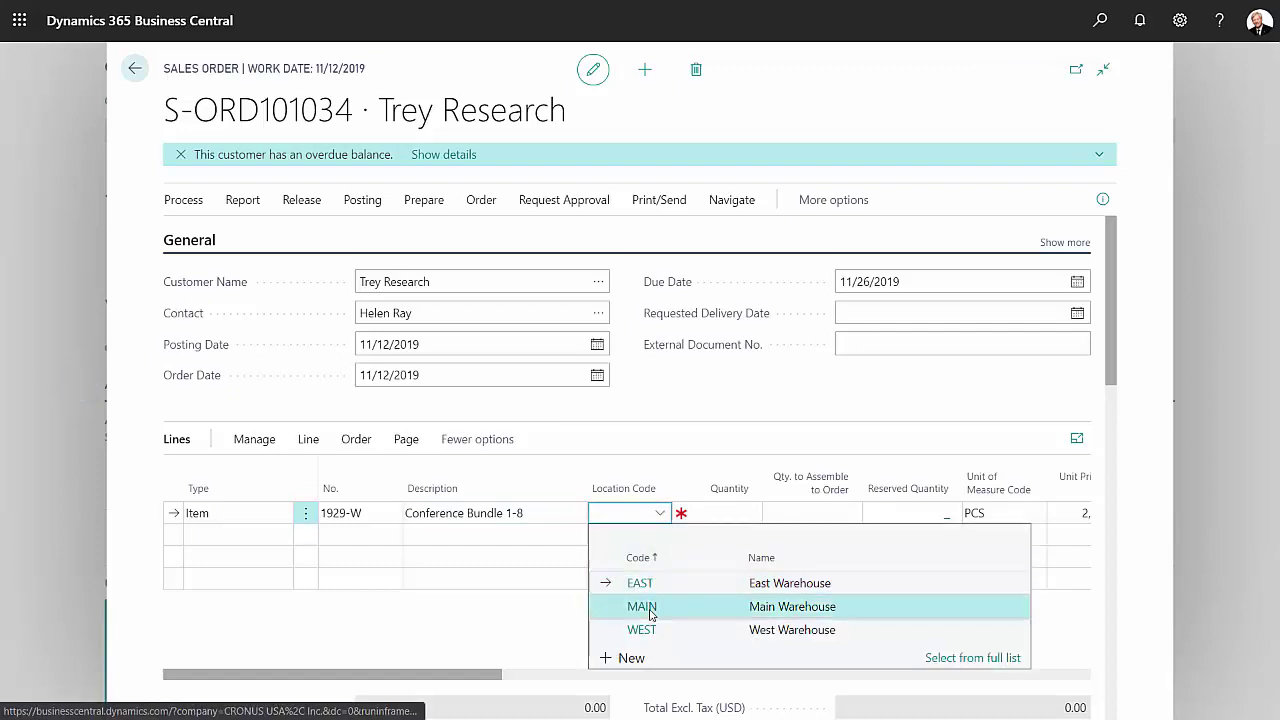
{"action": "left_click", "coordinate": [650, 608]}
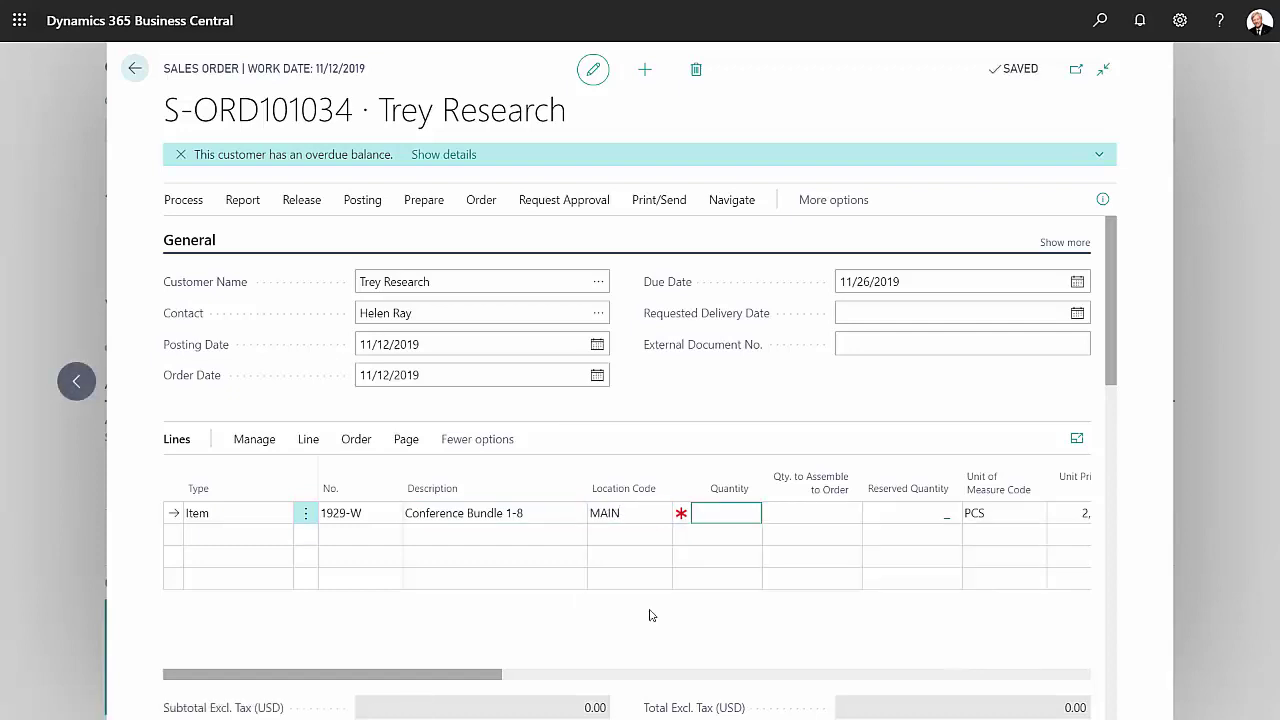
{"action": "type", "text": "1"}
{"action": "key", "text": "Tab"}
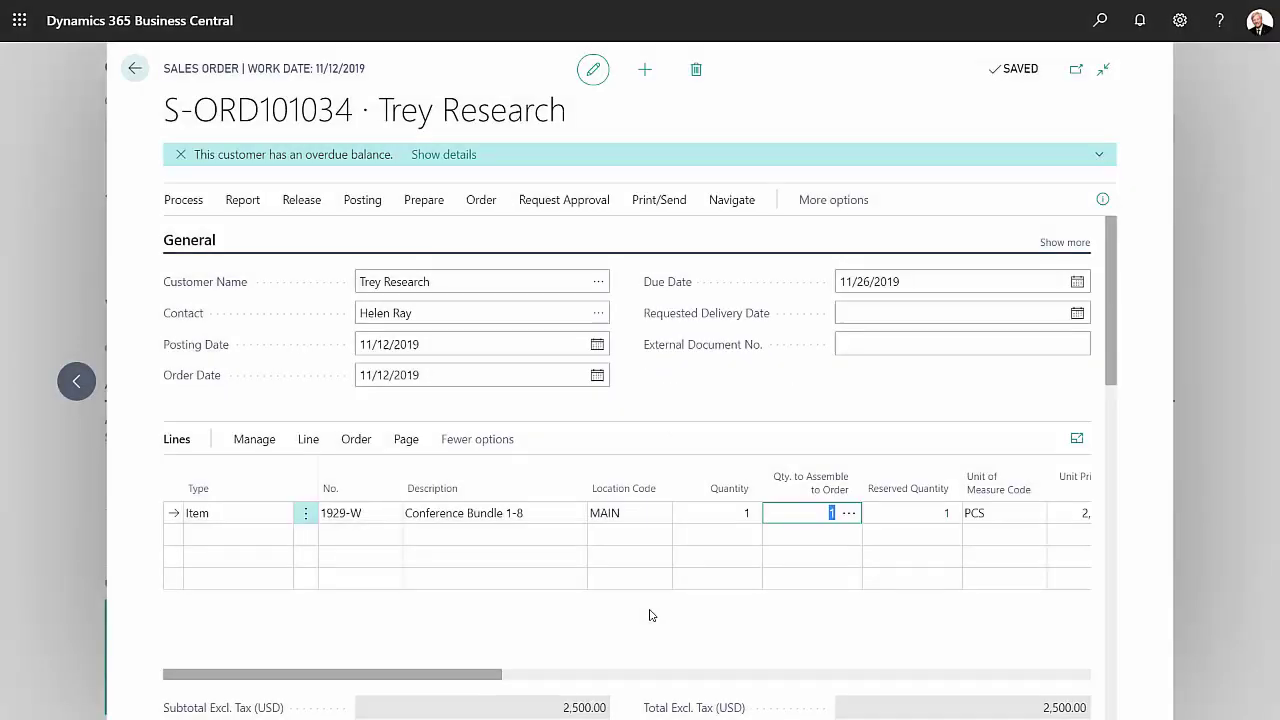
{"action": "left_click", "coordinate": [1183, 493]}
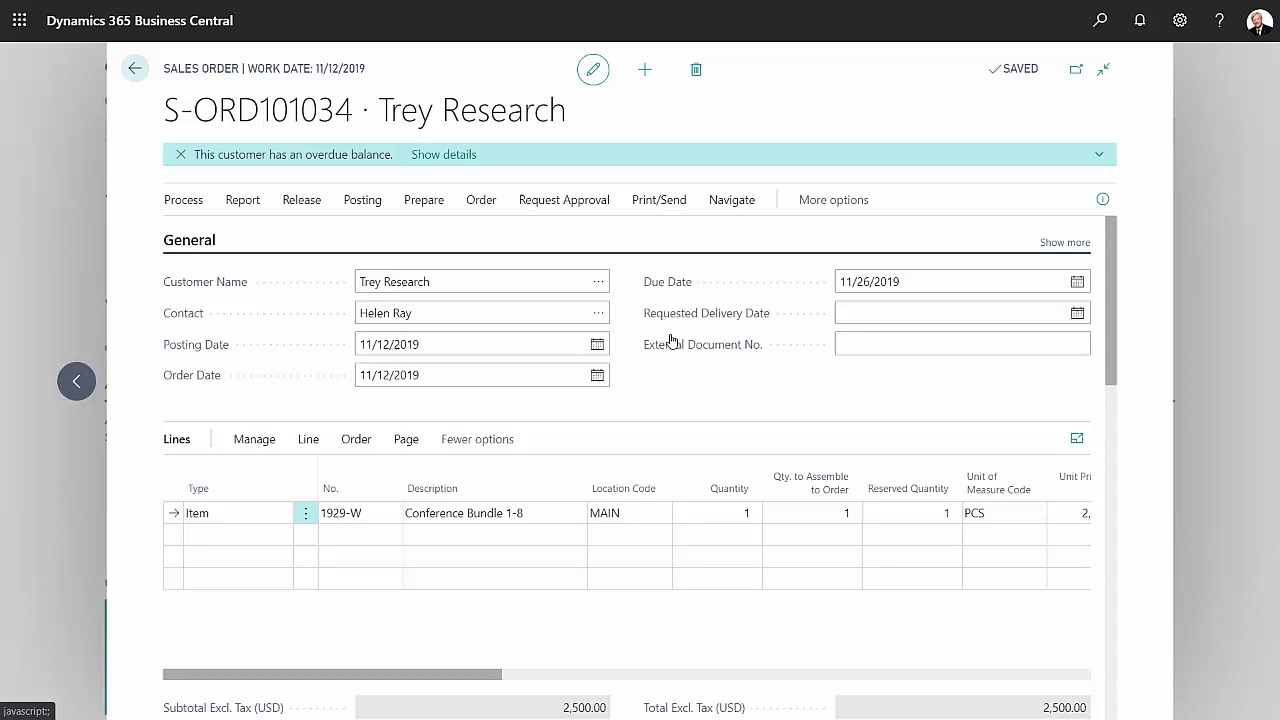
In the bundle's assemble-to-order lines, set the quantity per of MEXICO Swivel Chair, black to 6
{"action": "left_click", "coordinate": [310, 441]}
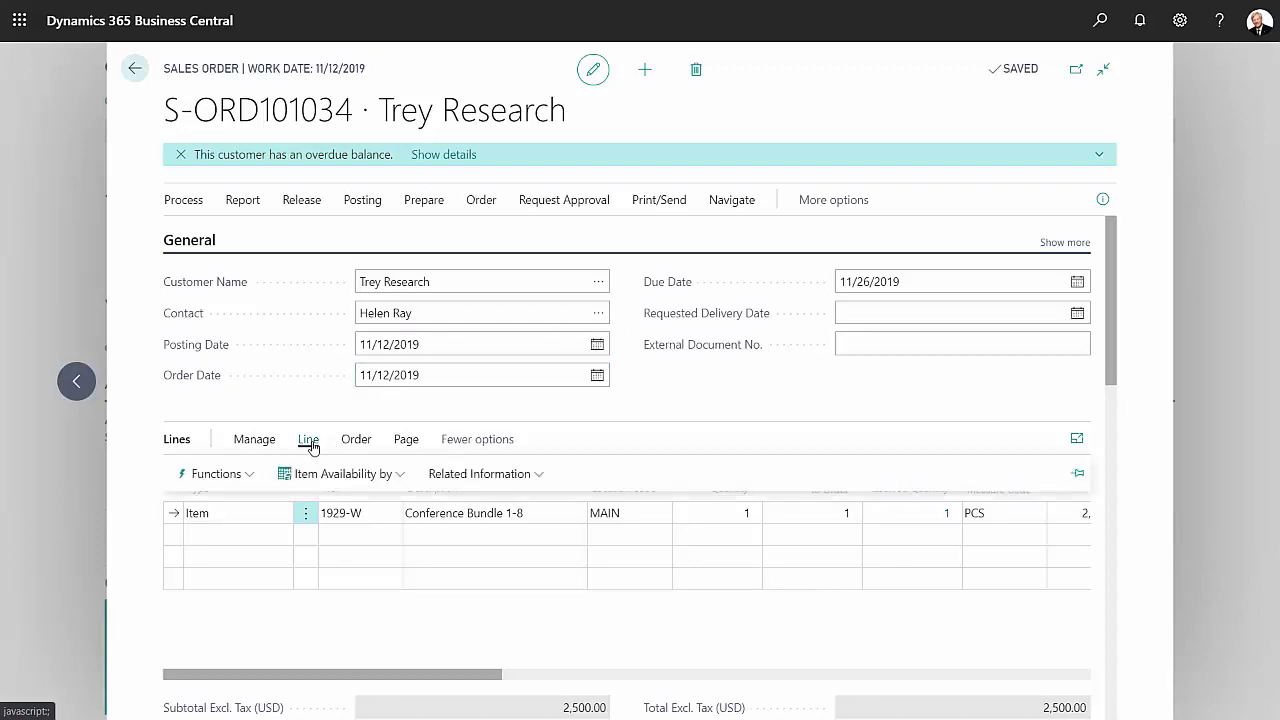
{"action": "left_click", "coordinate": [490, 474]}
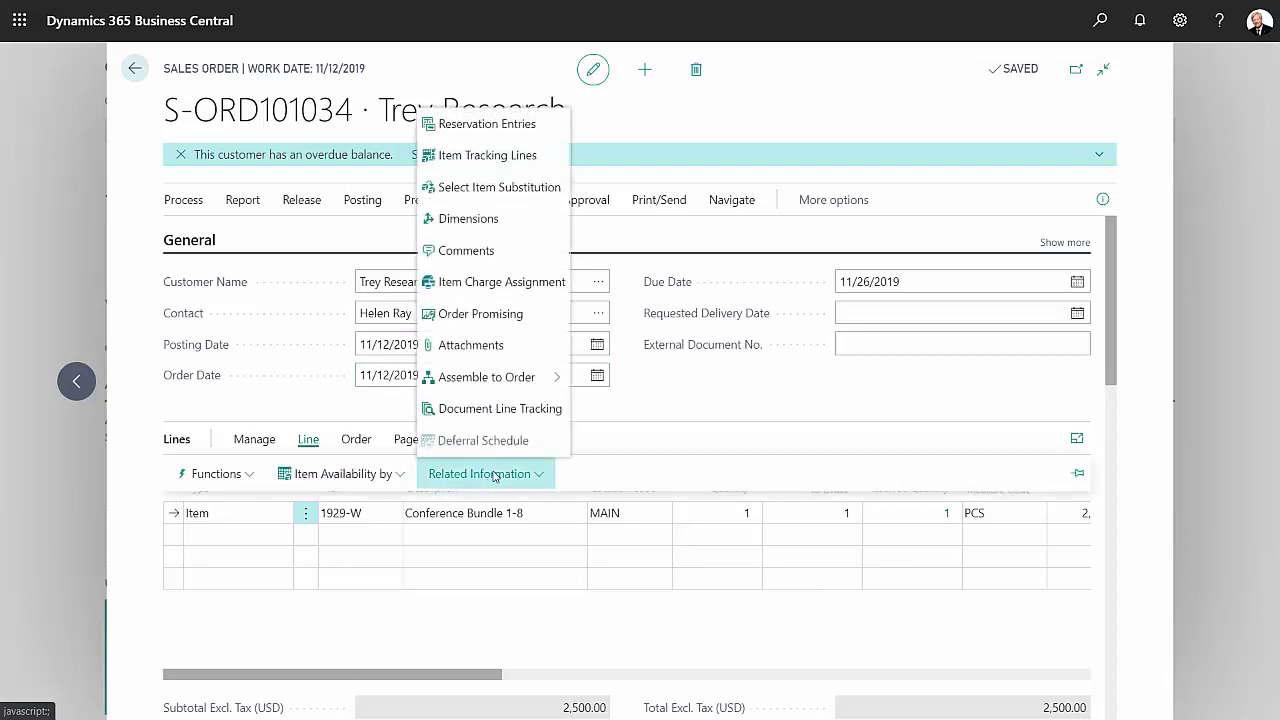
{"action": "mouse_move", "coordinate": [520, 378]}
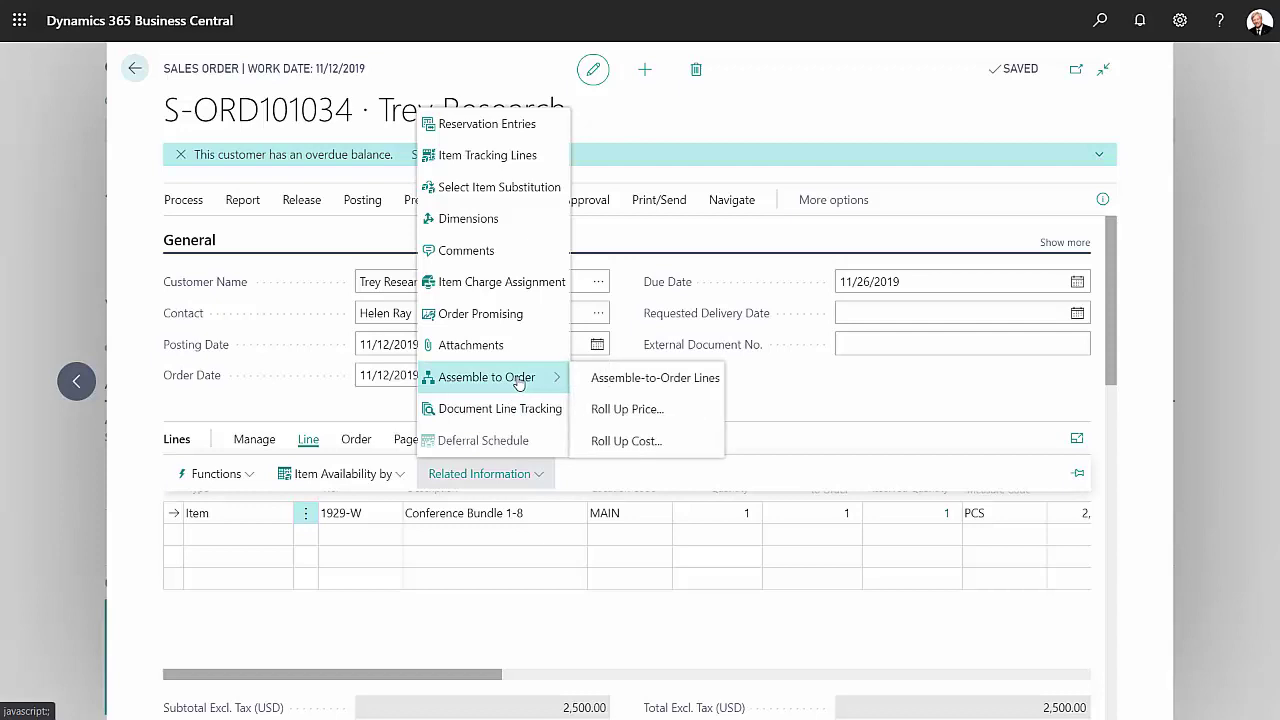
{"action": "left_click", "coordinate": [600, 378]}
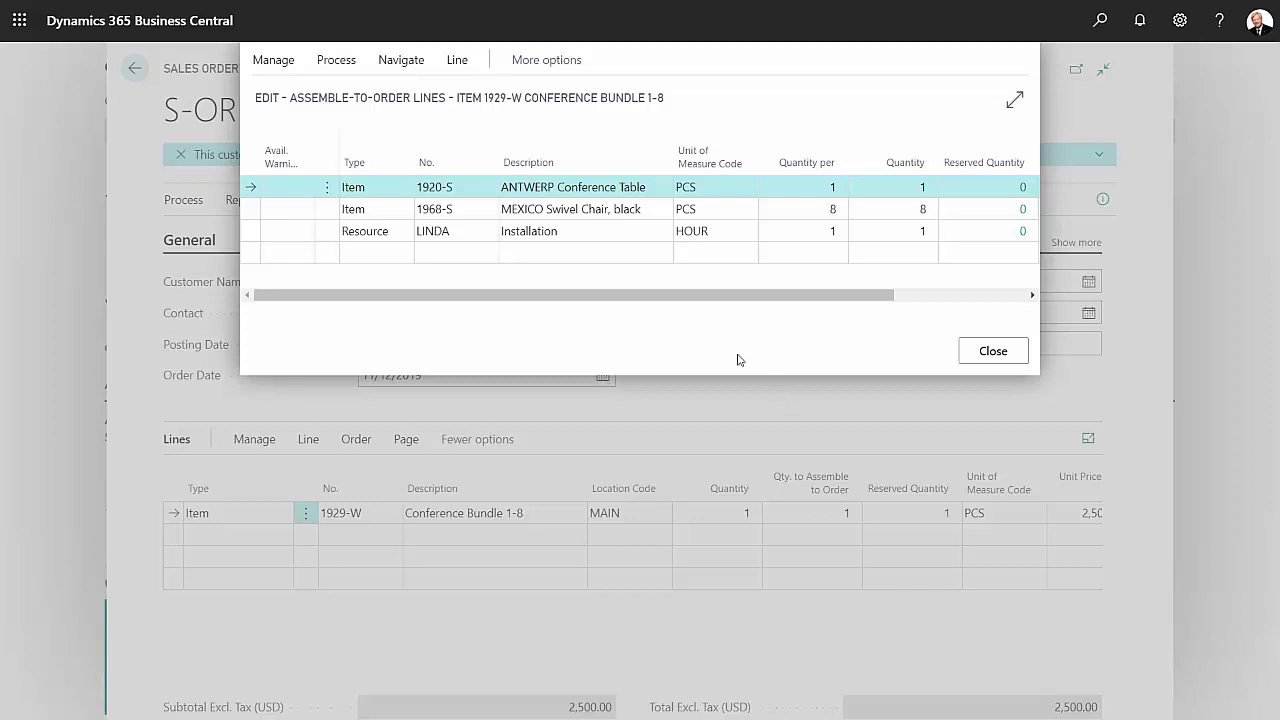
{"action": "left_click", "coordinate": [826, 209]}
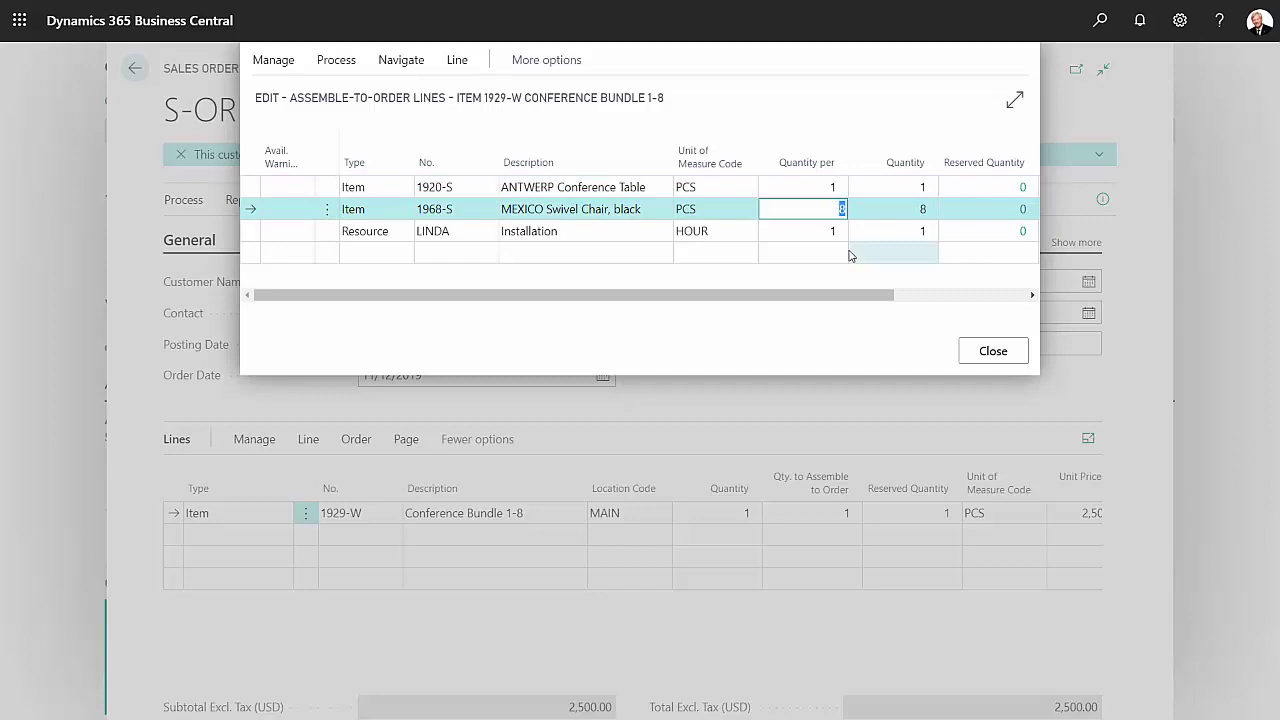
{"action": "type", "text": "6"}
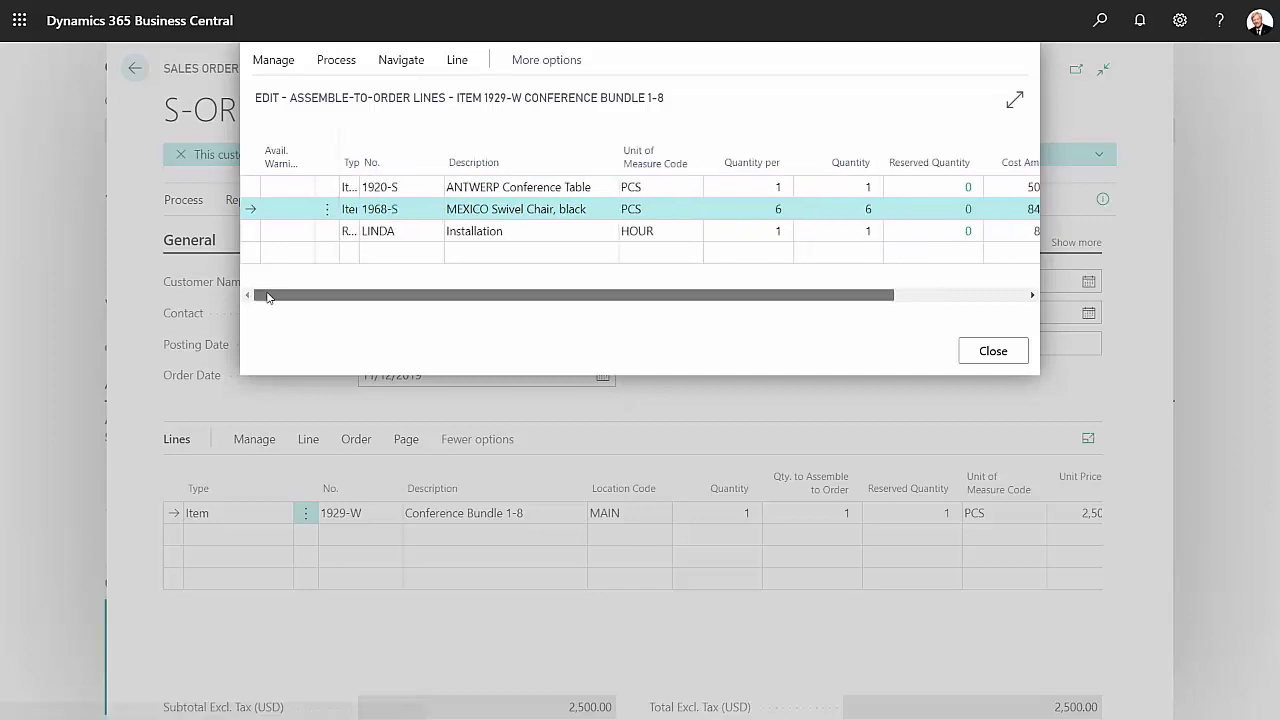
Add the item BERLIN Guest Chair, yellow as a component with quantity per 2 and close the assemble-to-order lines
{"action": "left_click", "coordinate": [391, 258]}
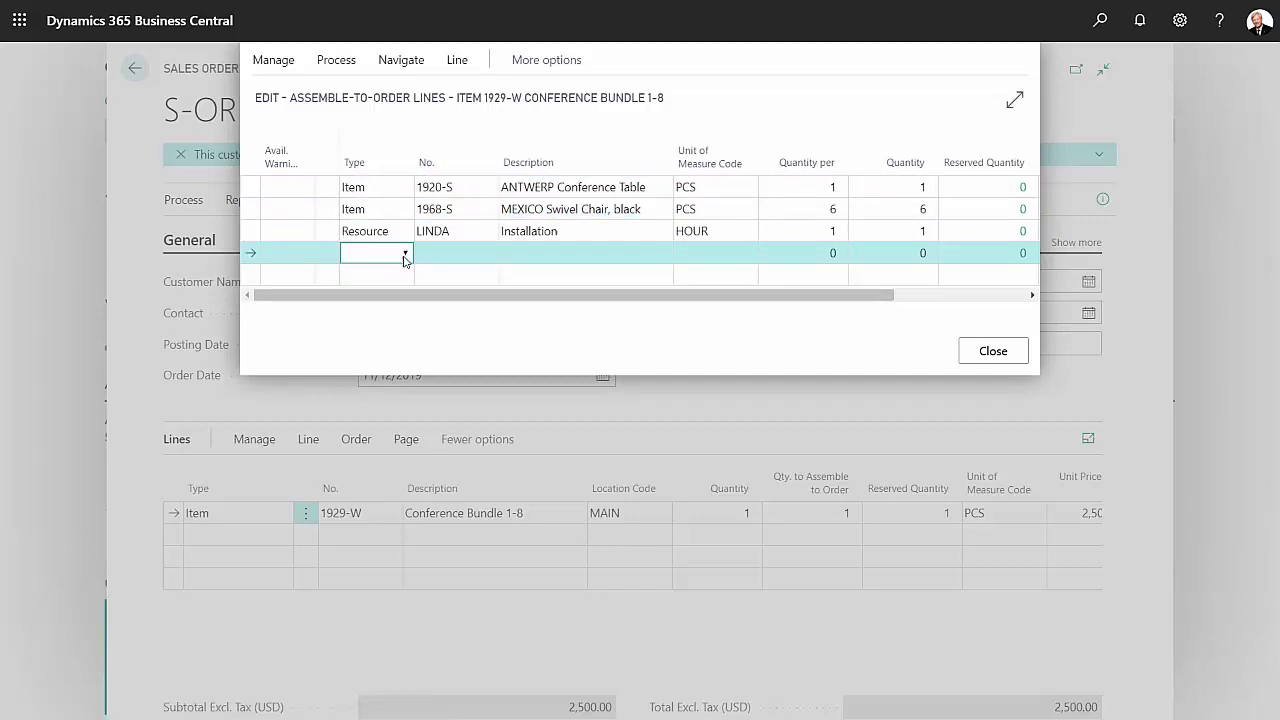
{"action": "left_click", "coordinate": [405, 255]}
{"action": "left_click", "coordinate": [390, 284]}
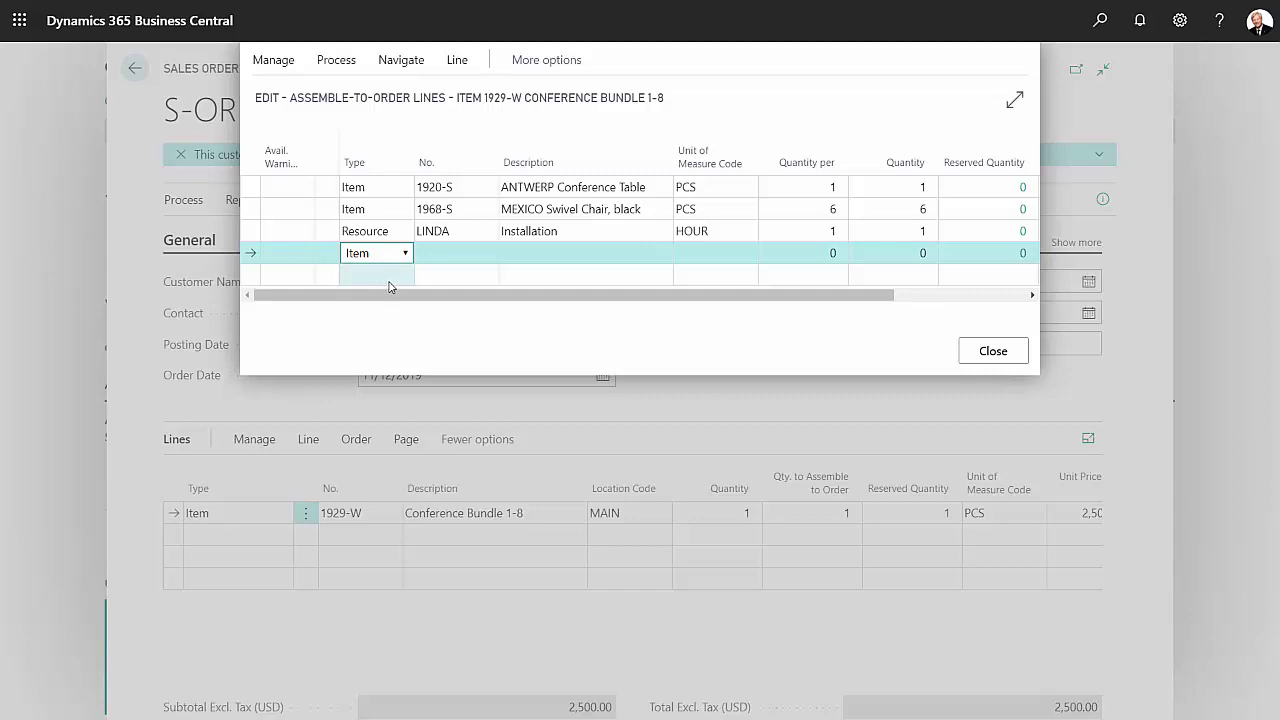
{"action": "left_click", "coordinate": [478, 257]}
{"action": "left_click", "coordinate": [487, 255]}
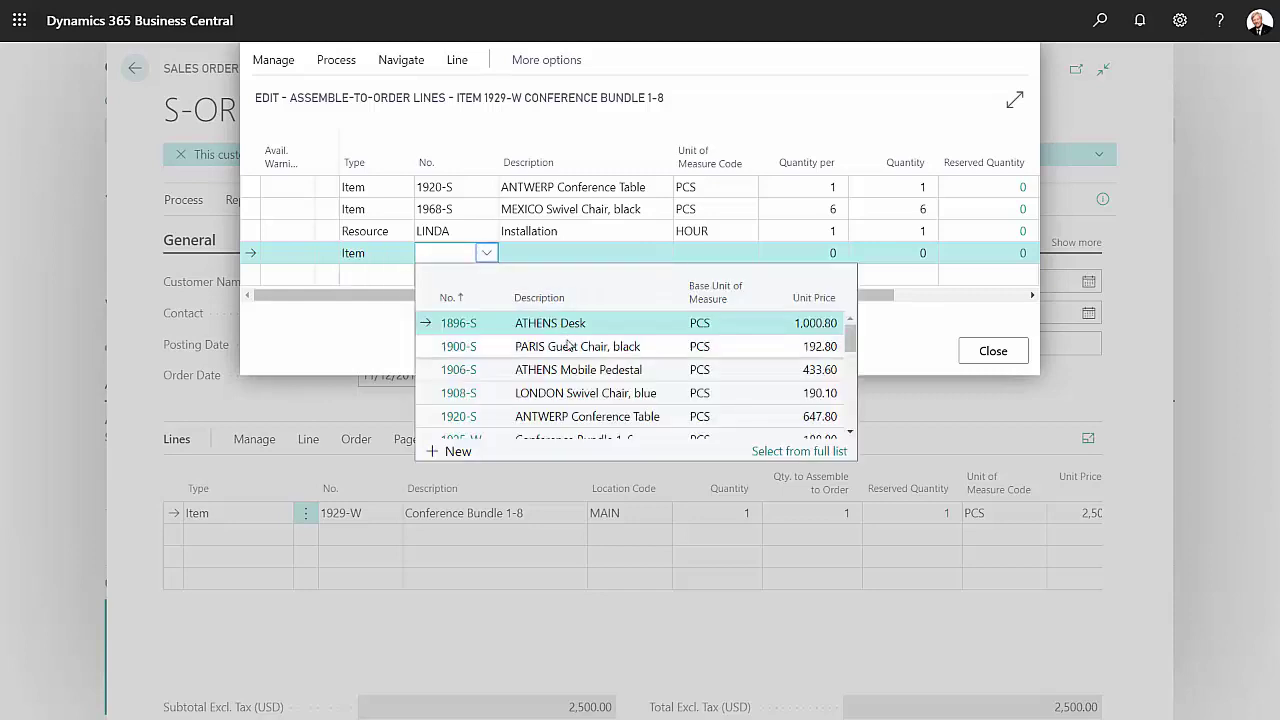
{"action": "scroll", "coordinate": [569, 371], "scroll_direction": "down", "scroll_amount": 3}
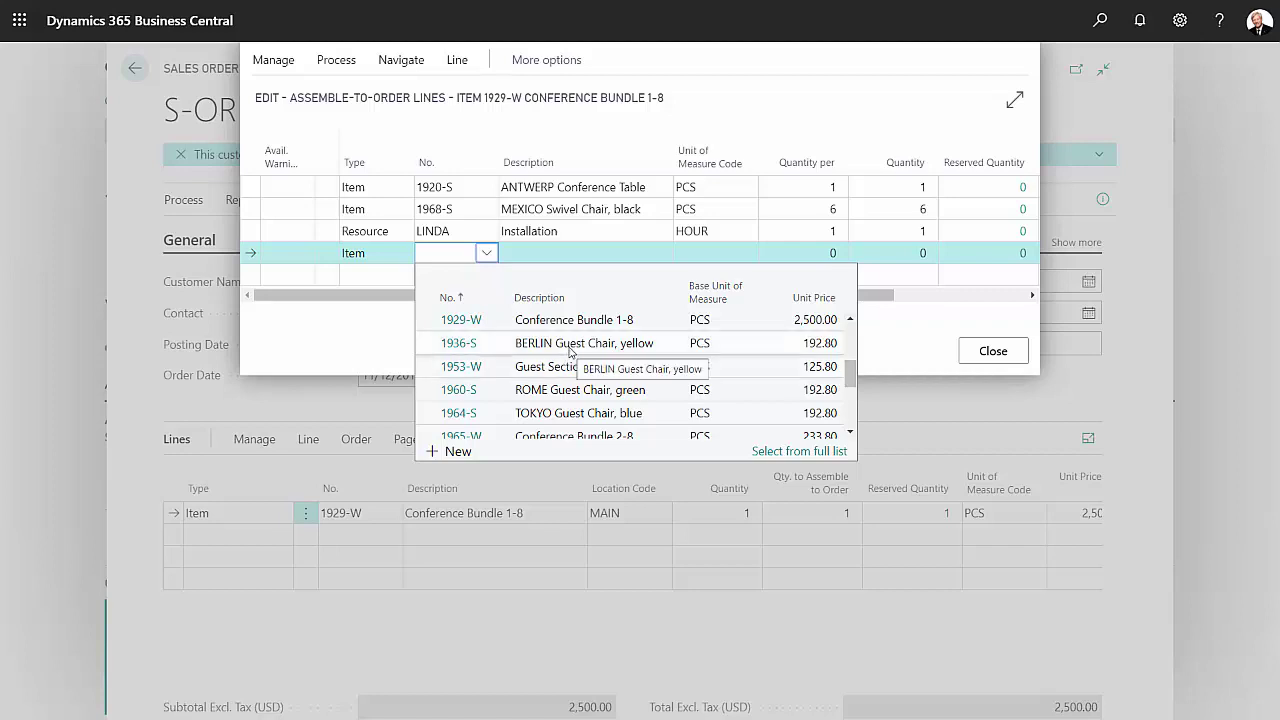
{"action": "left_click", "coordinate": [571, 346]}
{"action": "left_click", "coordinate": [834, 254]}
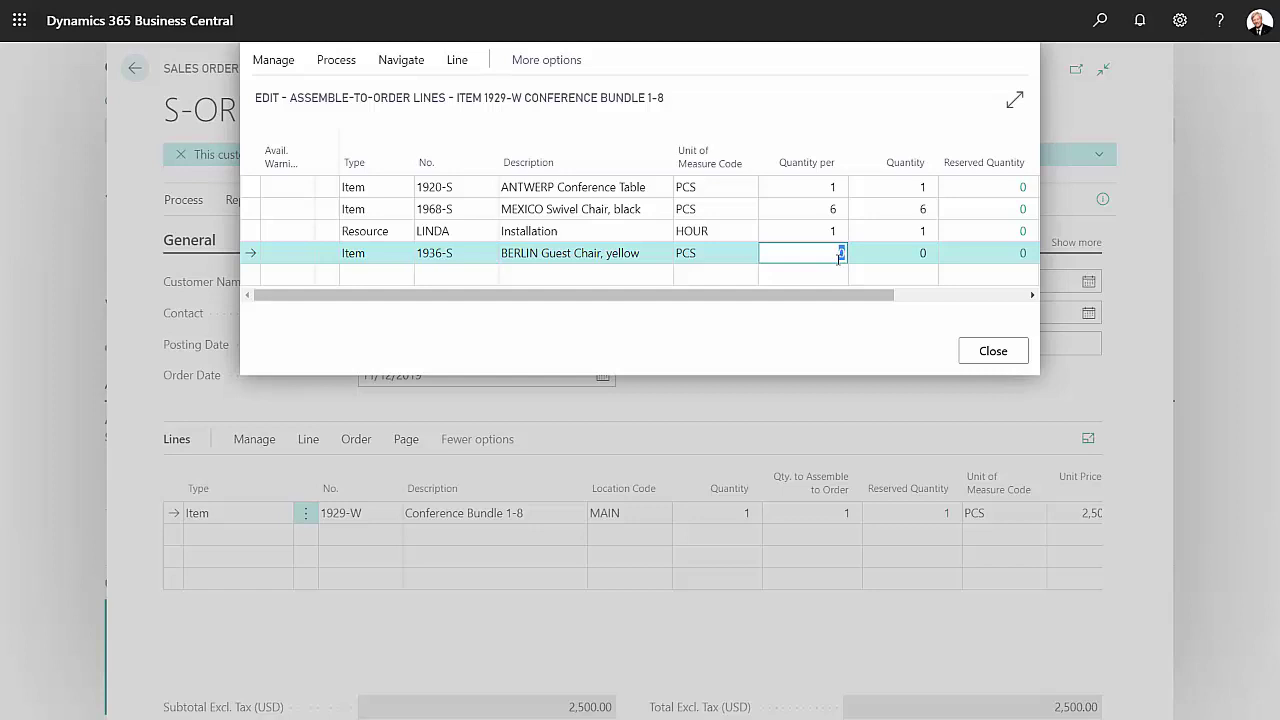
{"action": "type", "text": "2"}
{"action": "key", "text": "Tab"}
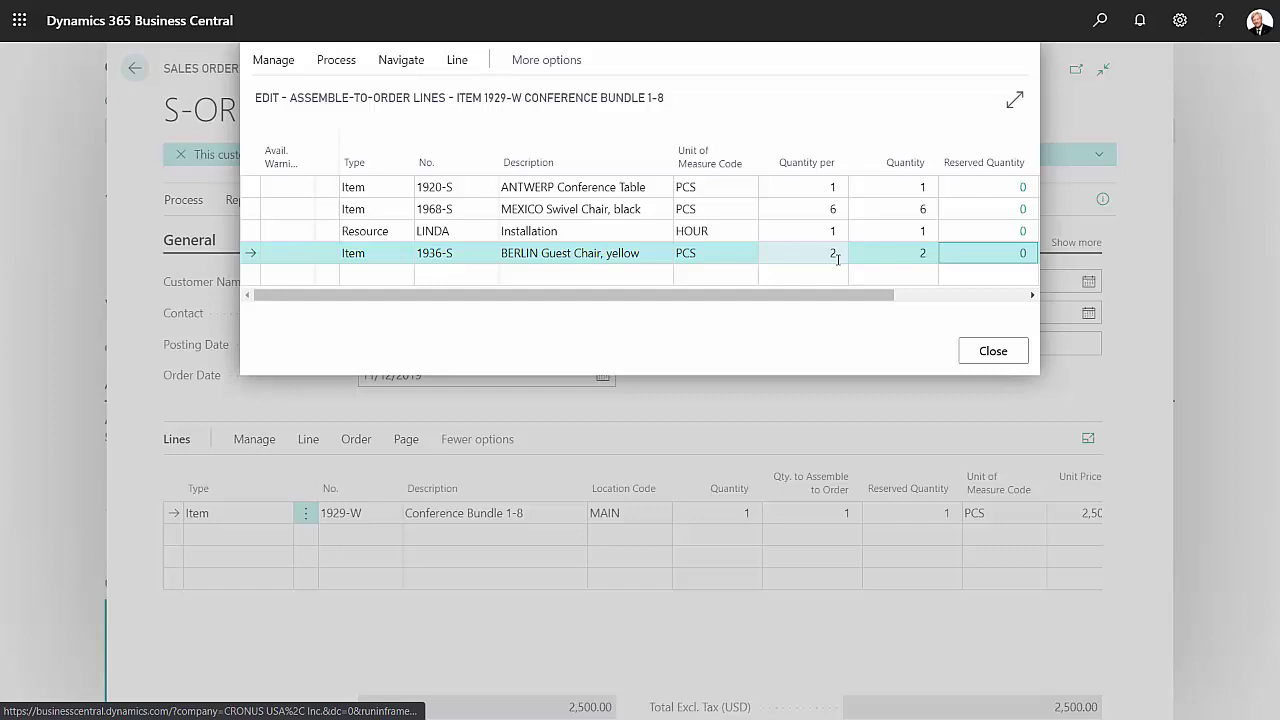
{"action": "left_click", "coordinate": [975, 350]}
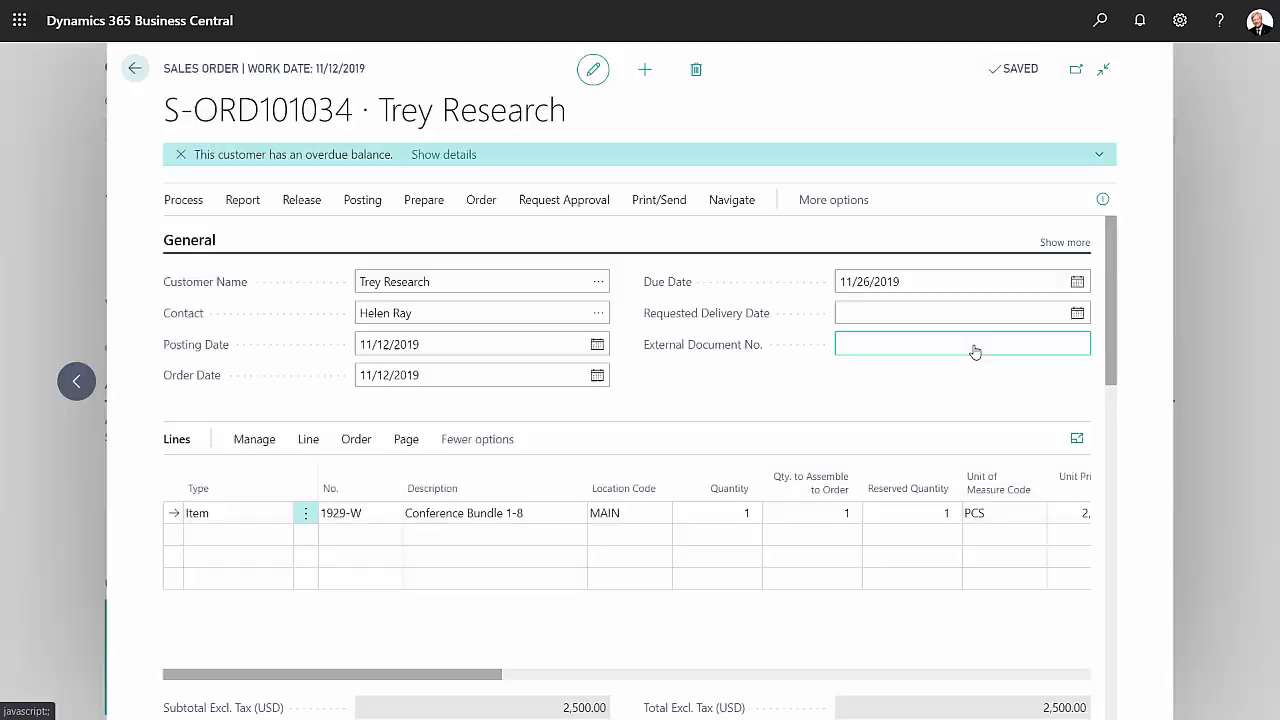
Roll up the cost of the Conference Bundle 1-8 line from its assemble-to-order components
{"action": "left_click", "coordinate": [307, 439]}
{"action": "left_click", "coordinate": [521, 476]}
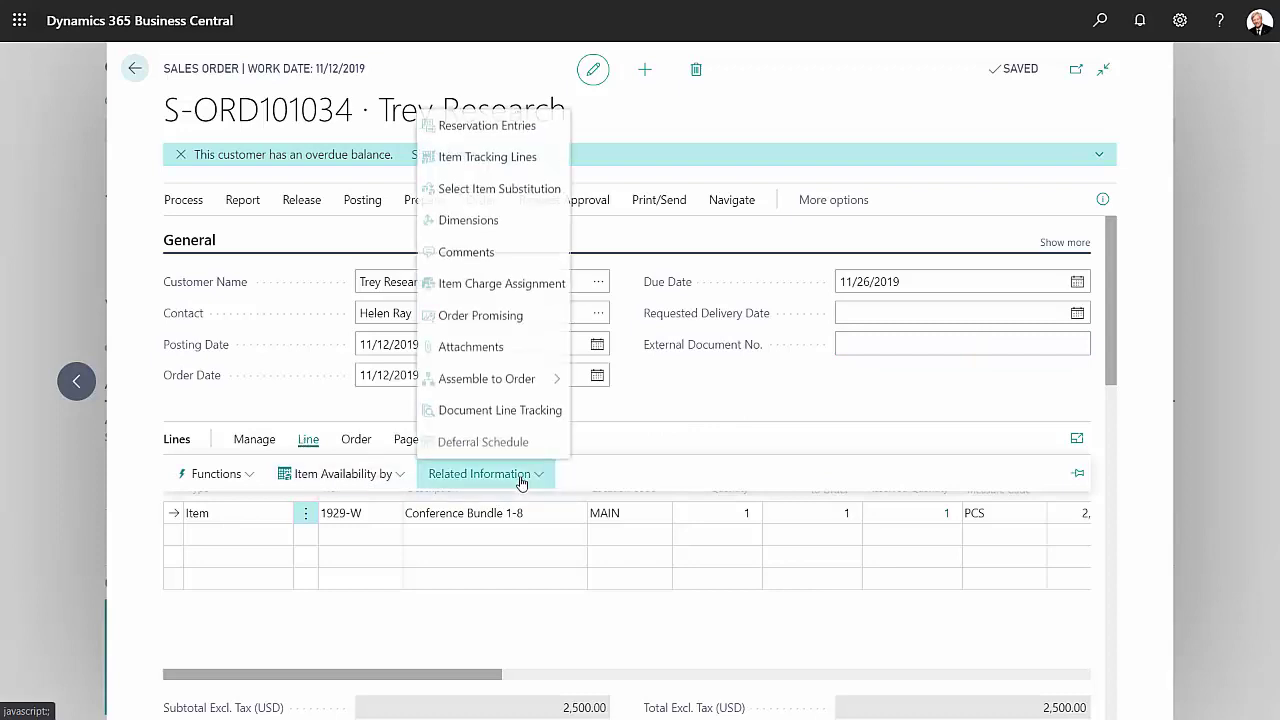
{"action": "mouse_move", "coordinate": [528, 385]}
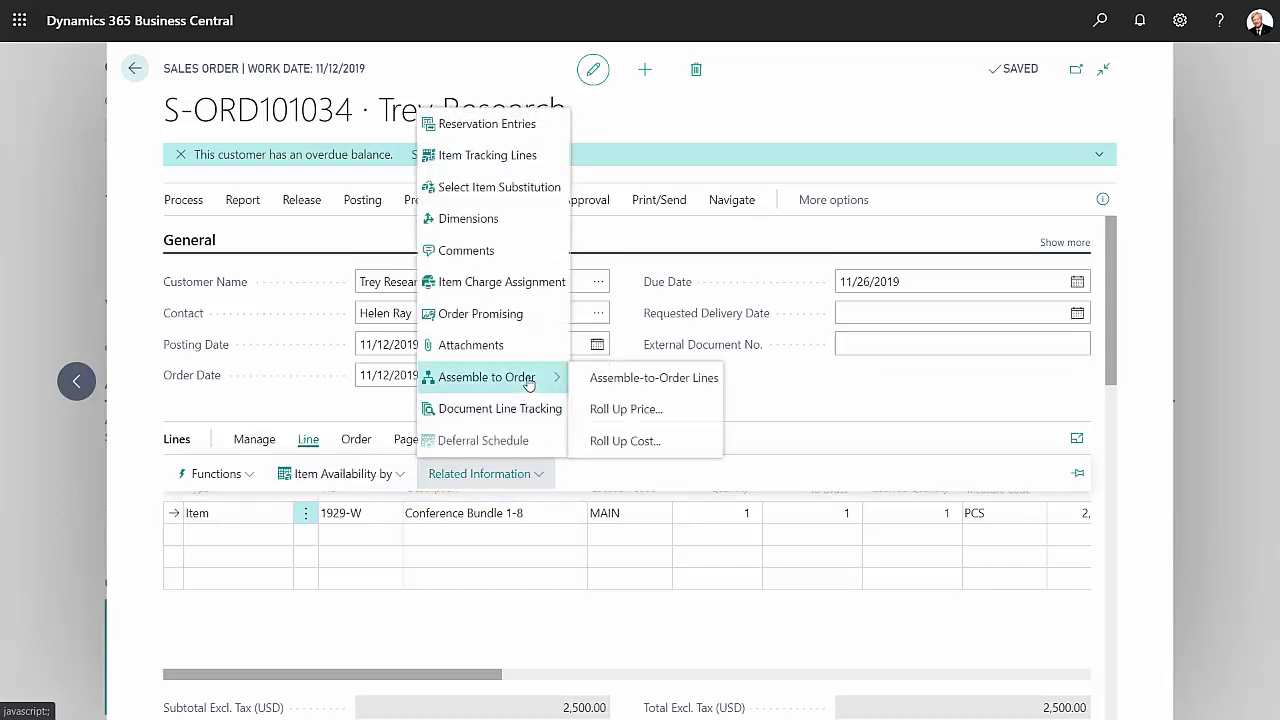
{"action": "left_click", "coordinate": [620, 441]}
{"action": "left_click", "coordinate": [716, 424]}
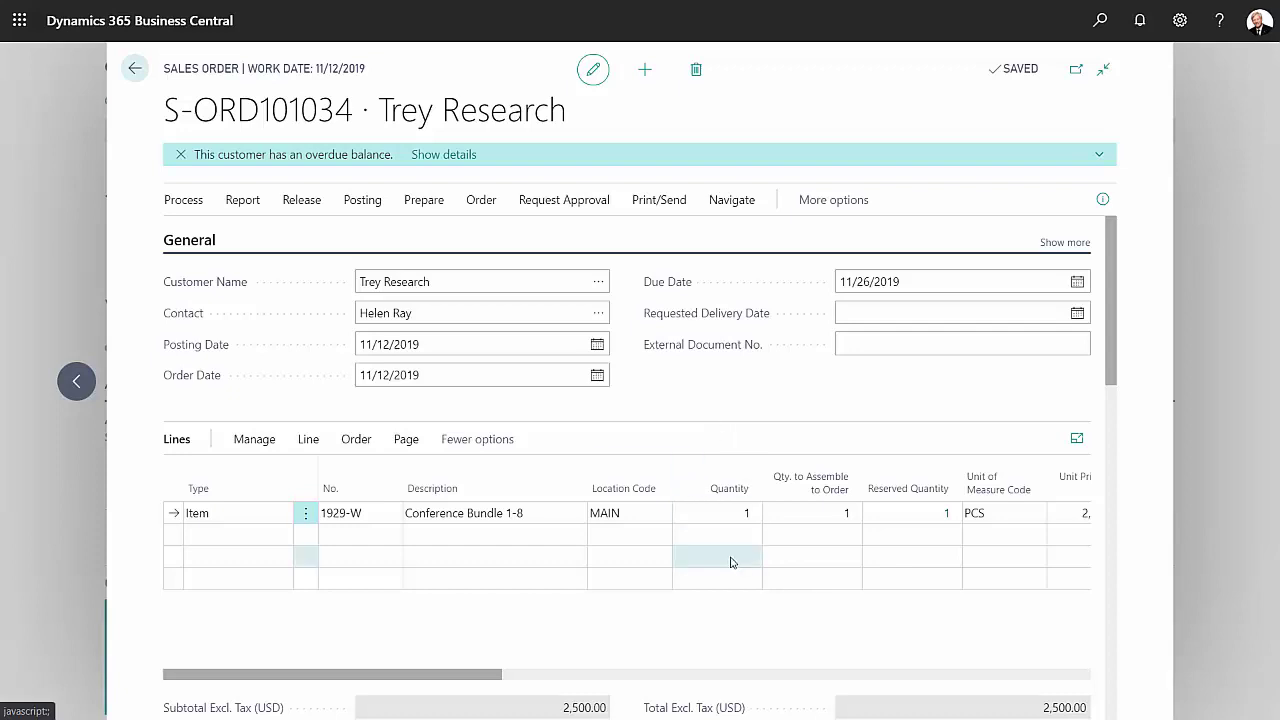
Post the sales order with the Ship and Invoice option
{"action": "left_click", "coordinate": [361, 205]}
{"action": "key", "text": "F9"}
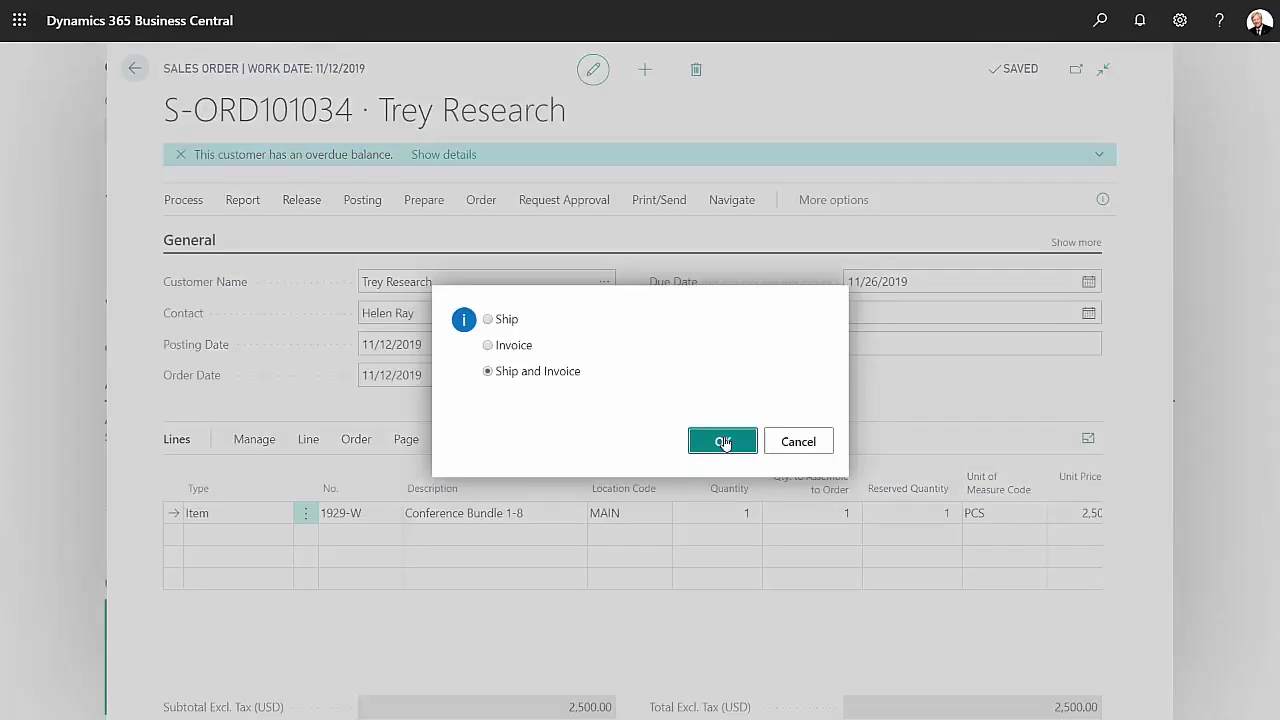
{"action": "left_click", "coordinate": [723, 442]}
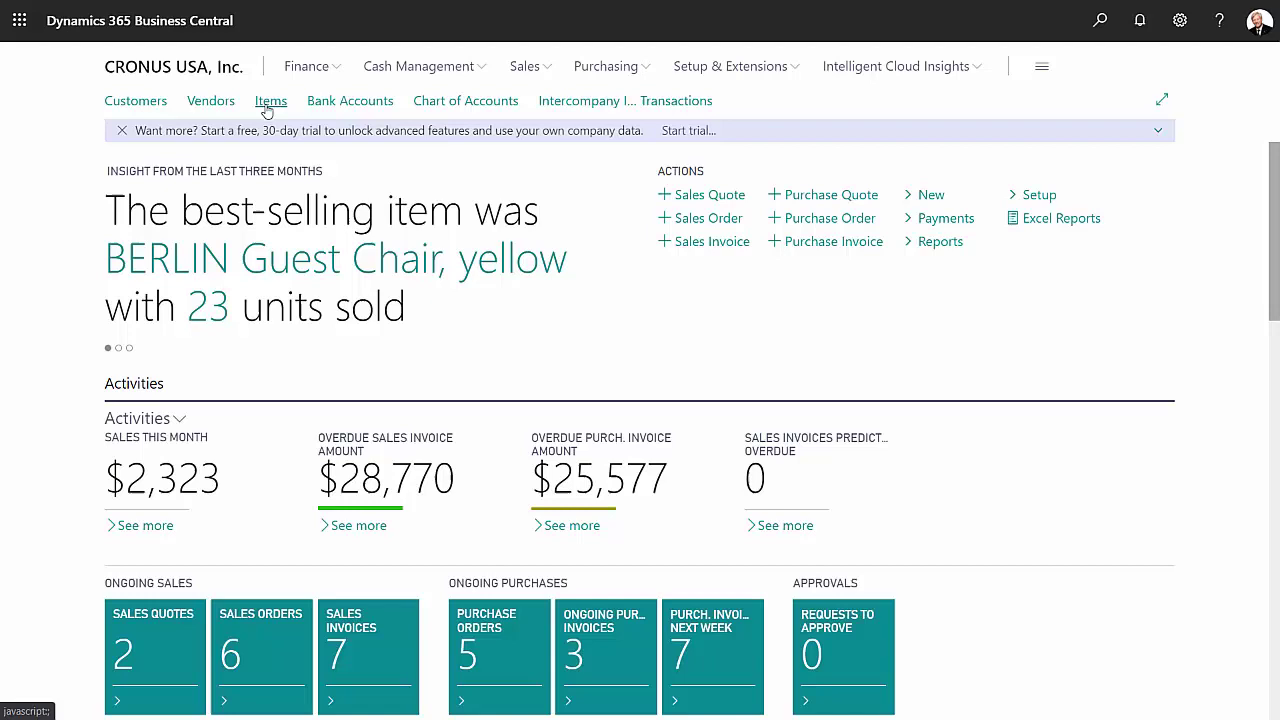
Open the item card of Conference Bundle 1-8 and examine its replenishment system and assembly policy options
{"action": "left_click", "coordinate": [268, 103]}
{"action": "left_click", "coordinate": [55, 250]}
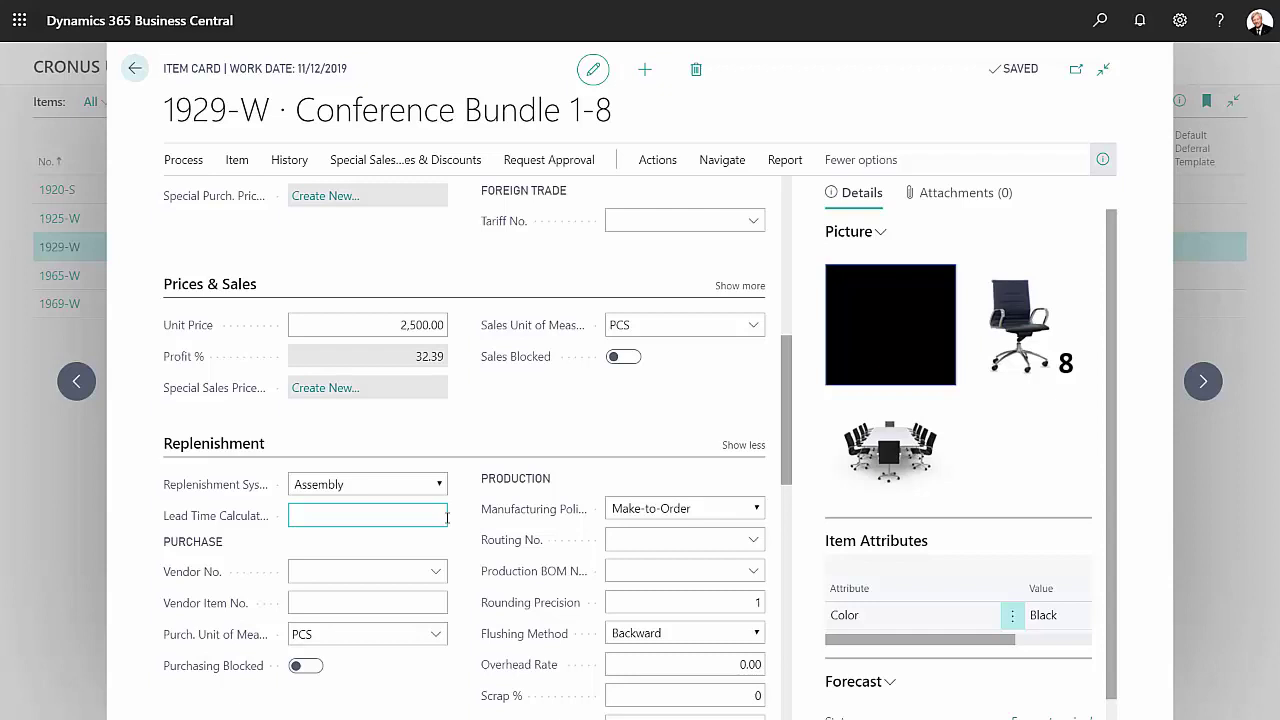
{"action": "left_click", "coordinate": [388, 481]}
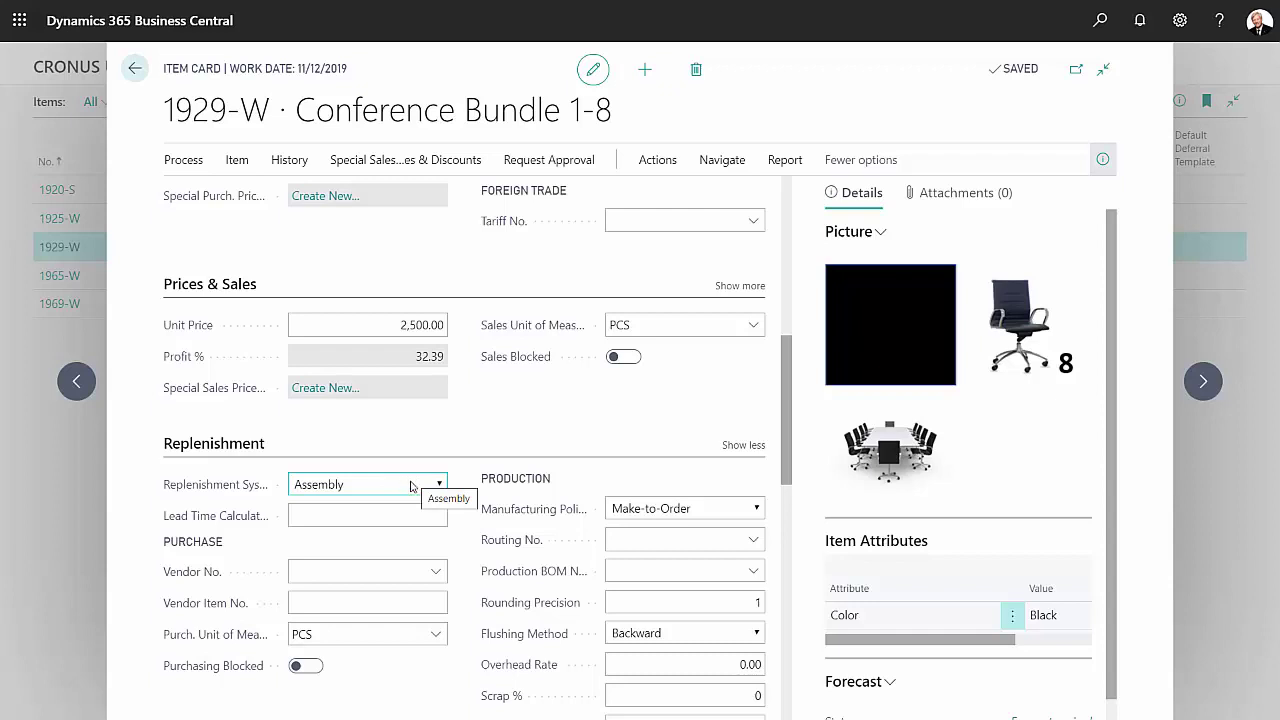
{"action": "scroll", "coordinate": [548, 560], "scroll_direction": "down", "scroll_amount": 3}
{"action": "scroll", "coordinate": [546, 567], "scroll_direction": "down", "scroll_amount": 1}
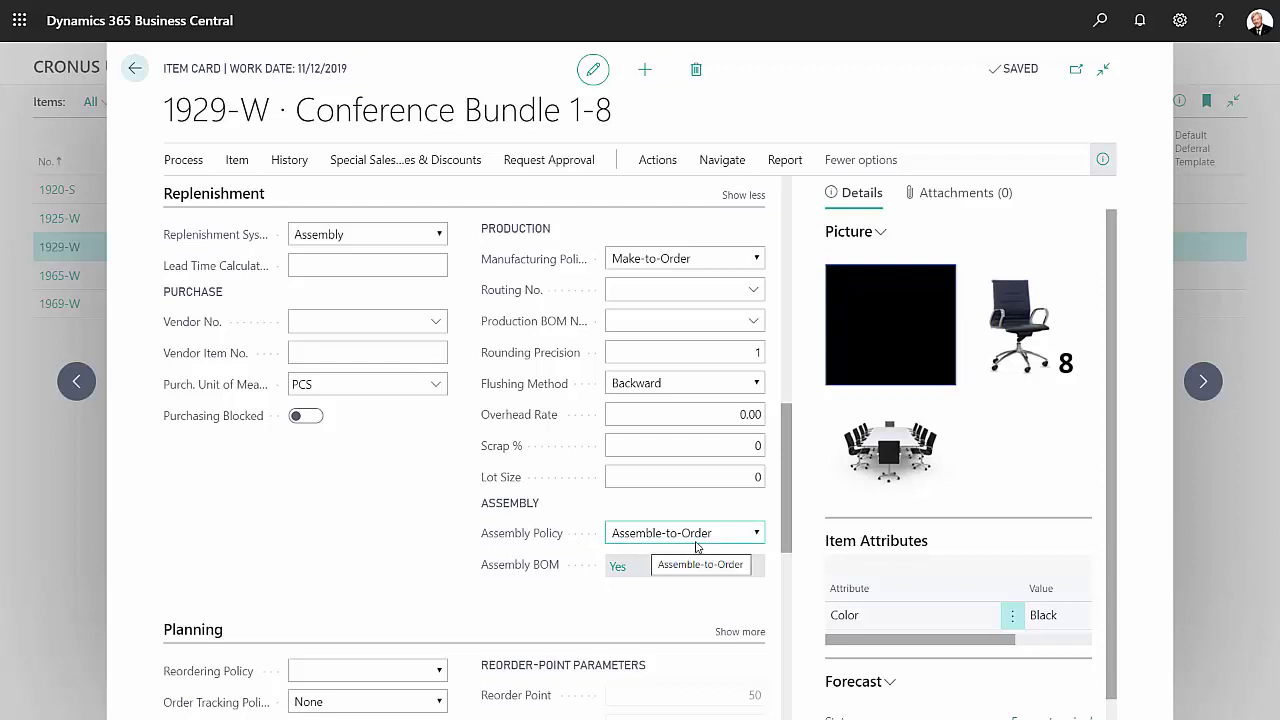
{"action": "left_click", "coordinate": [759, 536]}
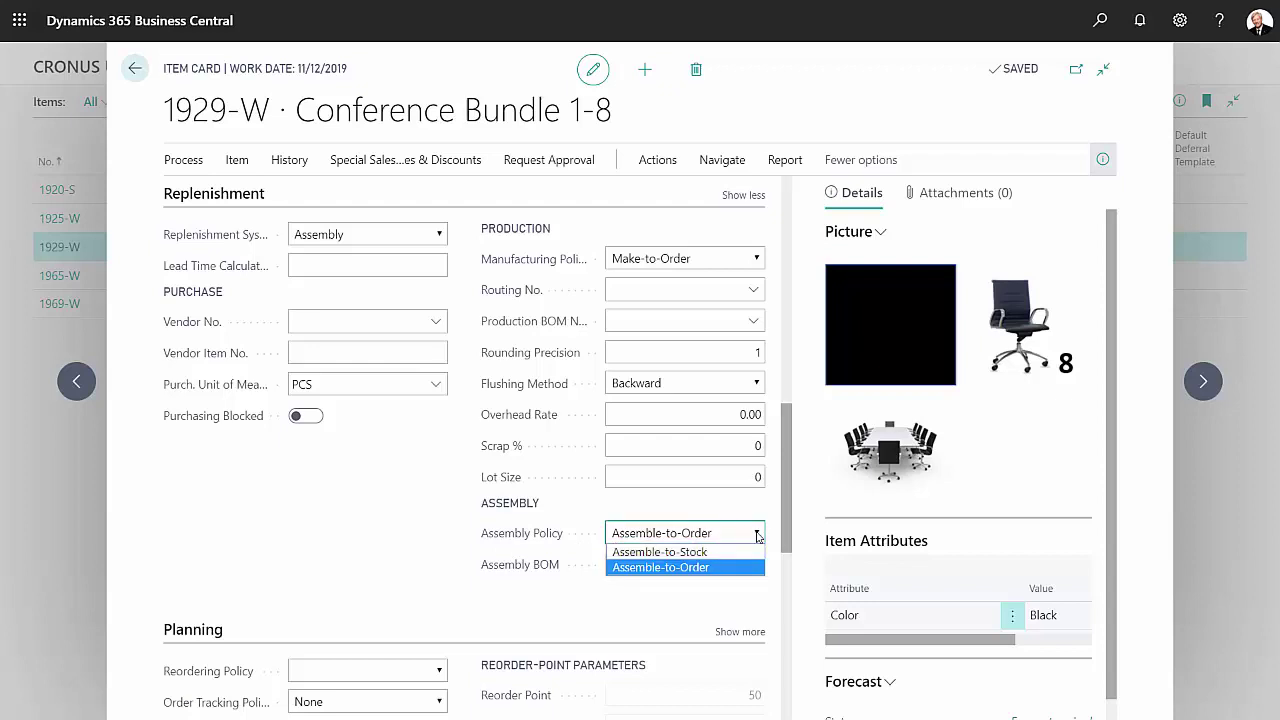
{"action": "left_click", "coordinate": [740, 537]}
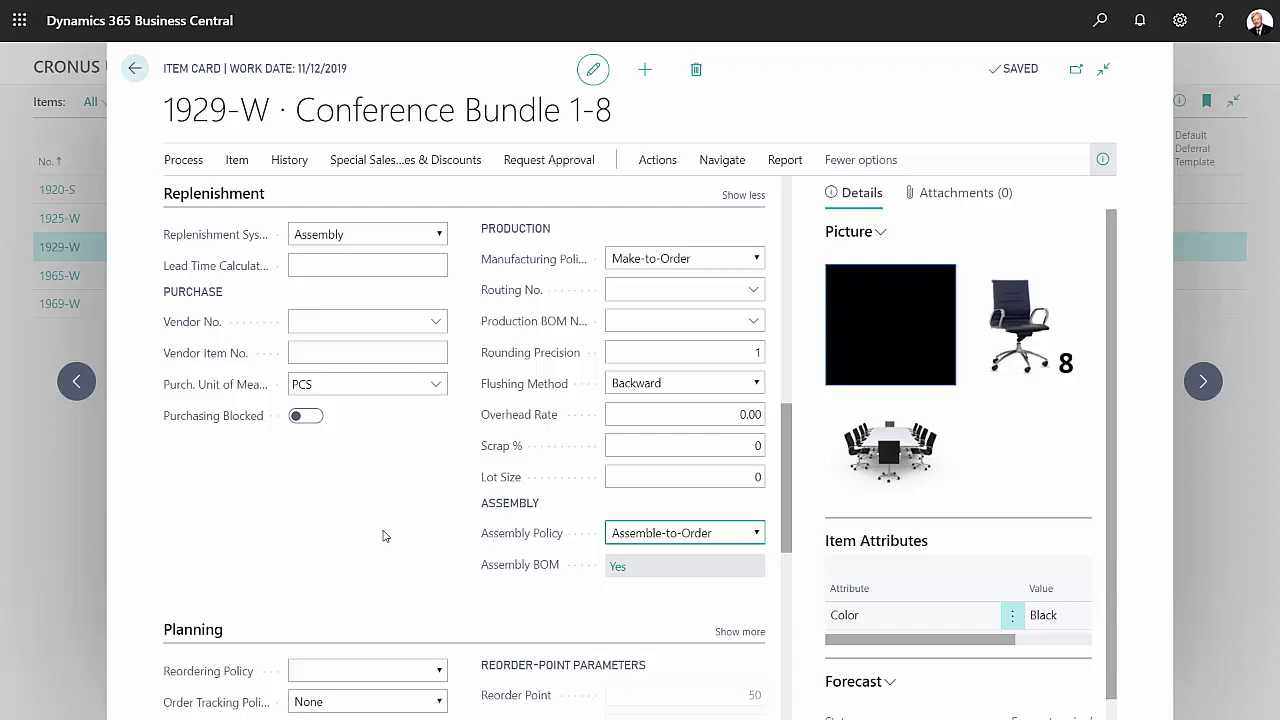
{"action": "left_click", "coordinate": [131, 66]}
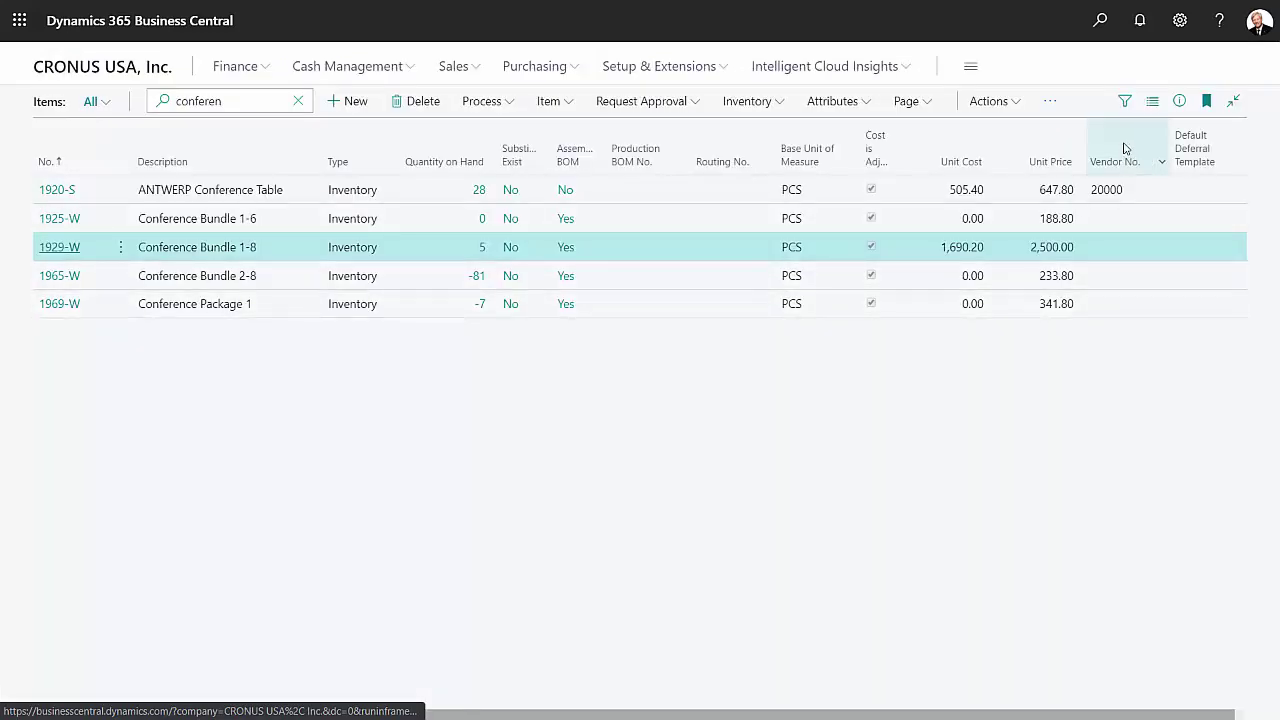
Search for the Assembly Setup page, open it and check the posted assembly order number series
{"action": "left_click", "coordinate": [1100, 20]}
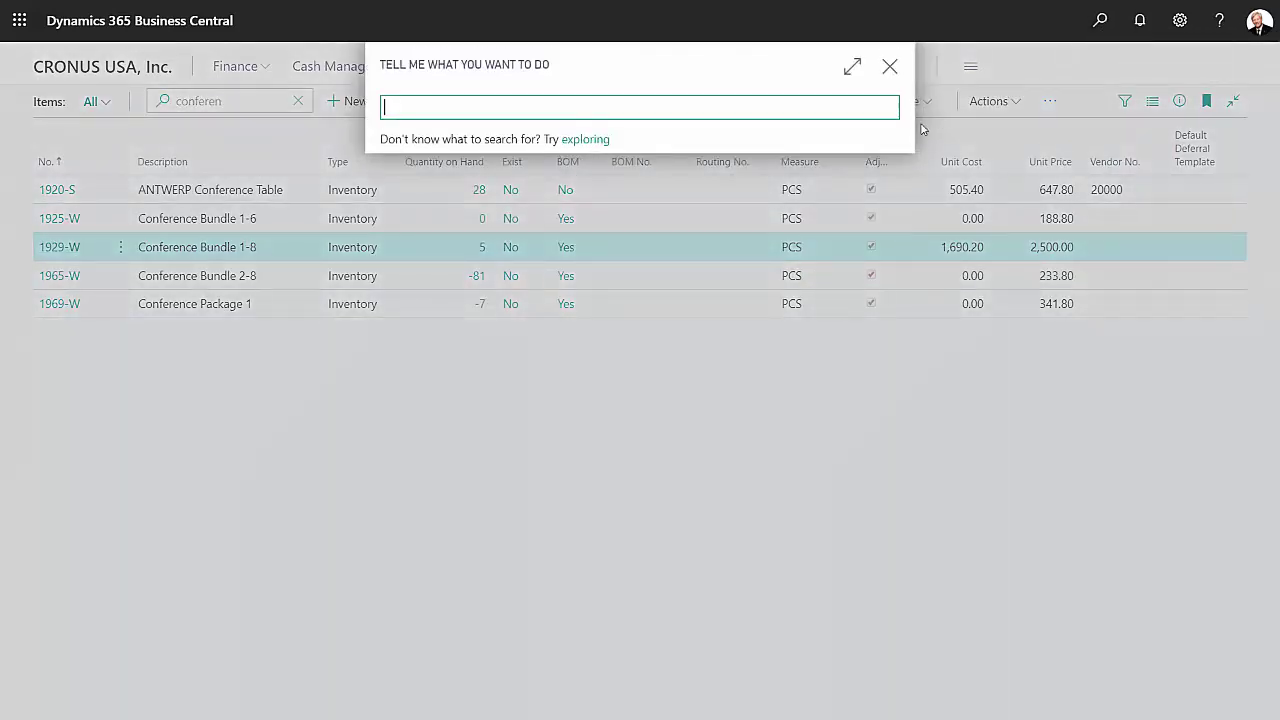
{"action": "type", "text": "as"}
{"action": "type", "text": "m"}
{"action": "left_click", "coordinate": [466, 343]}
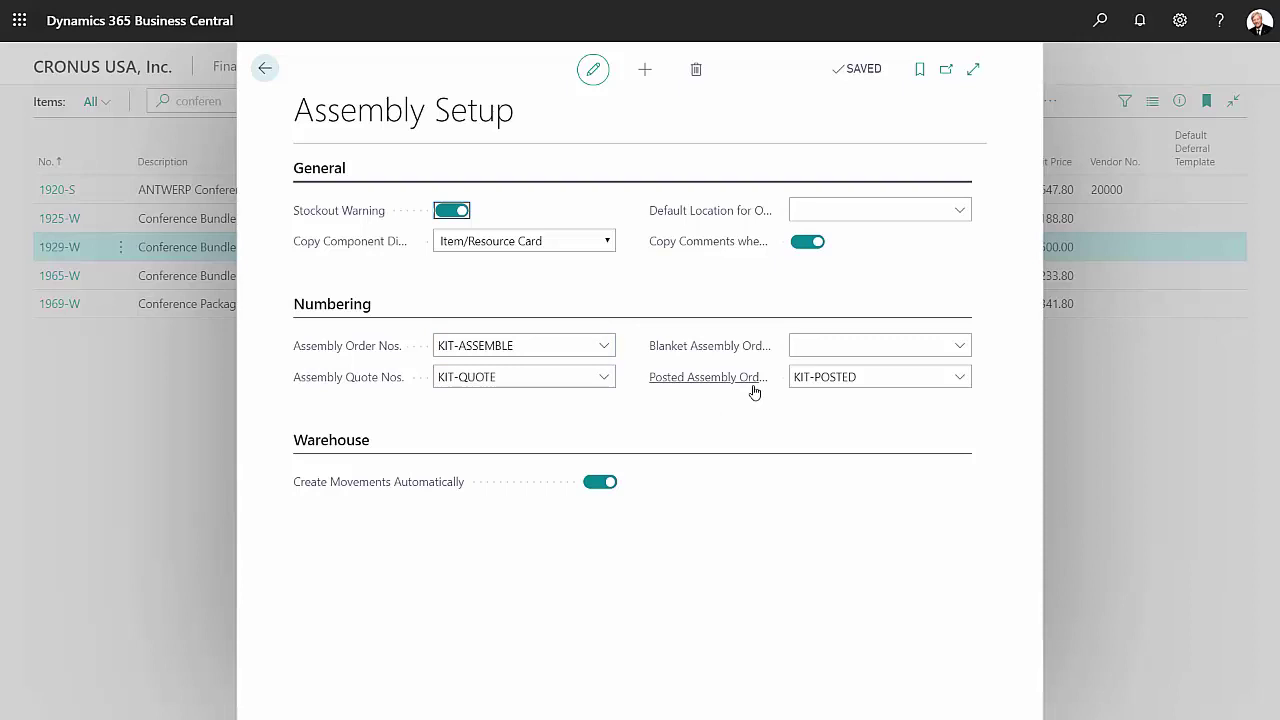
{"action": "mouse_move", "coordinate": [754, 391]}
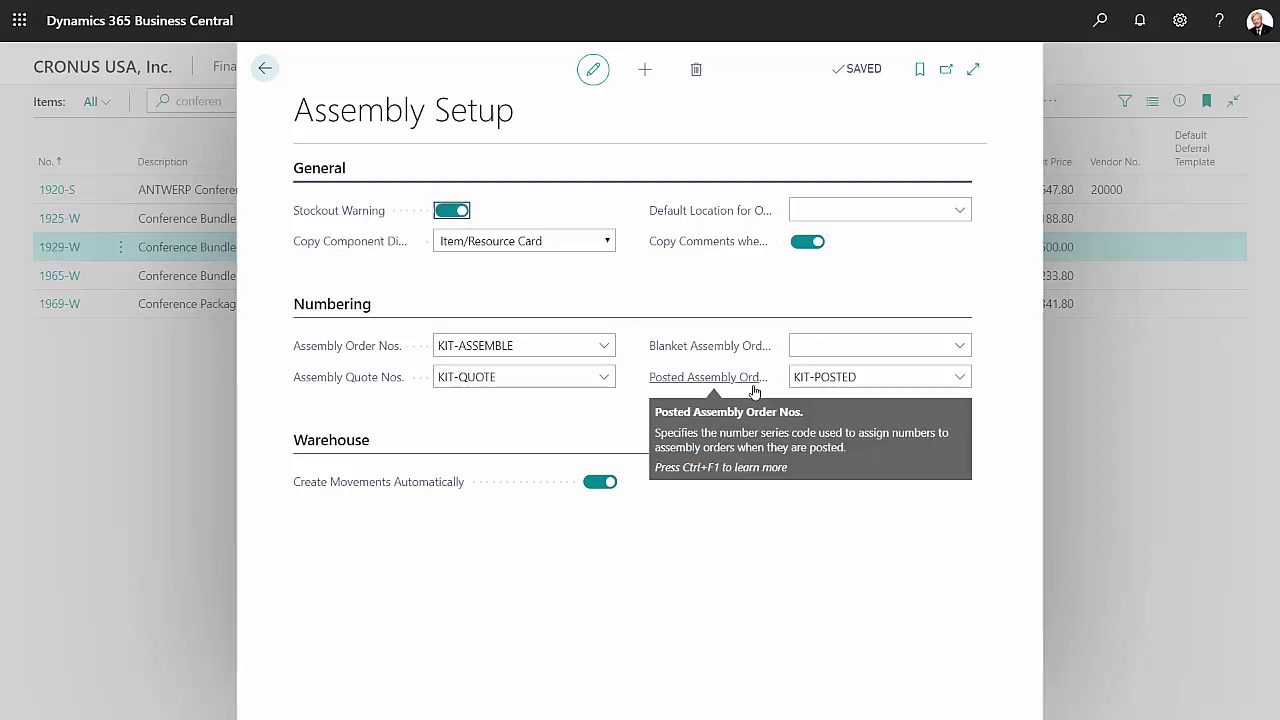